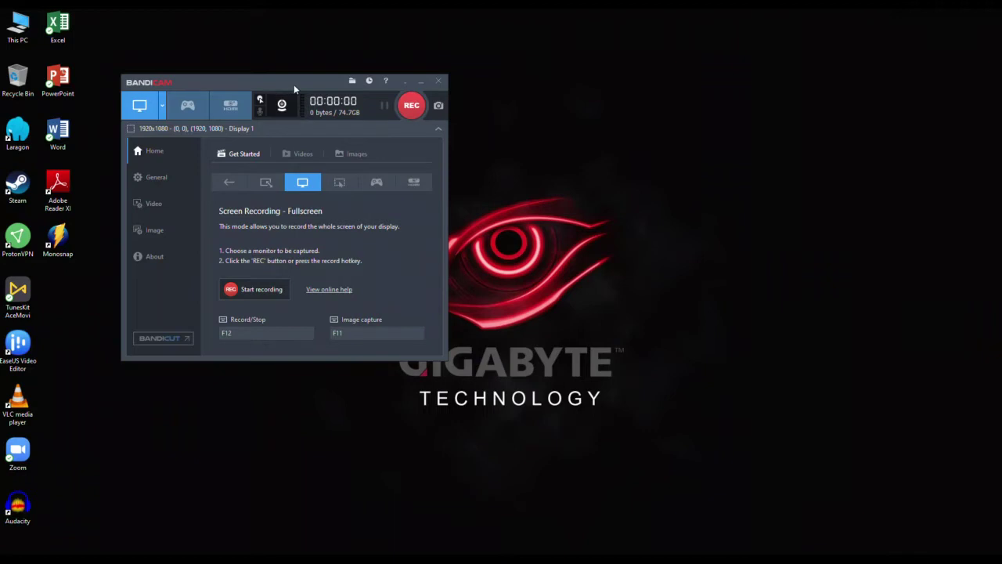
# Step: Reposition the recorder window and open the advanced webcam overlay settings with the position preview
pyautogui.moveTo(294, 84); pyautogui.dragTo(348, 182)
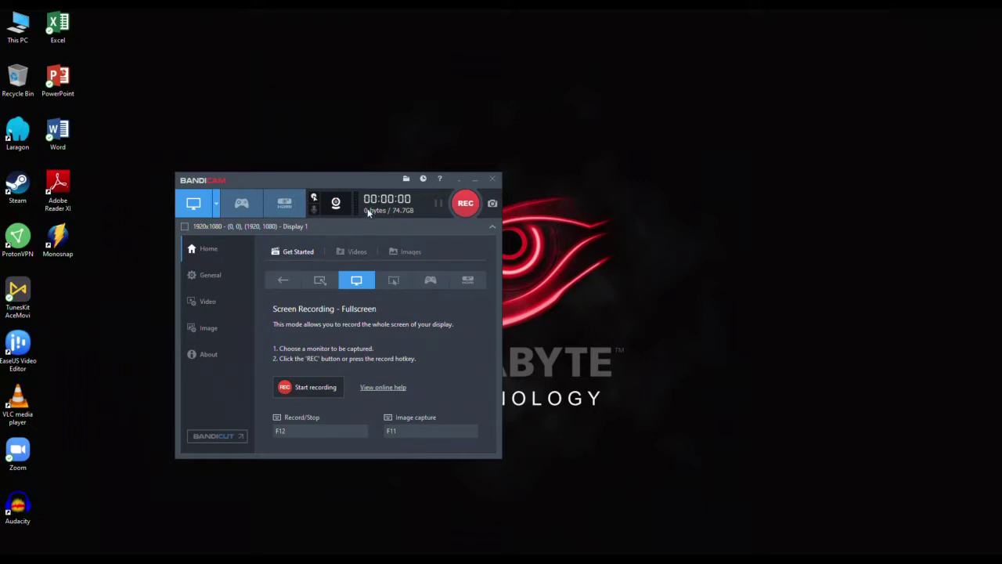
pyautogui.moveTo(368, 177); pyautogui.dragTo(353, 148)
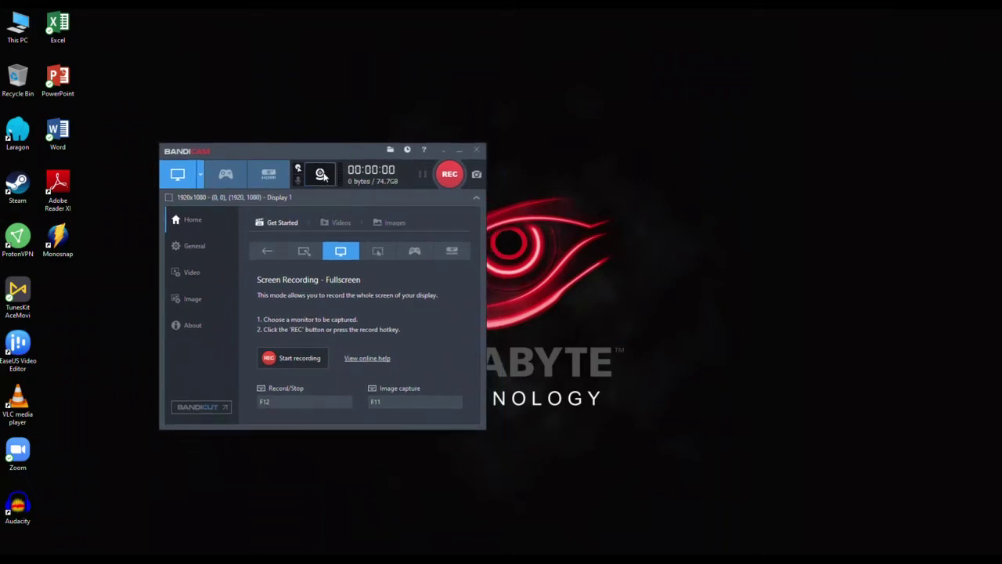
pyautogui.click(322, 174)
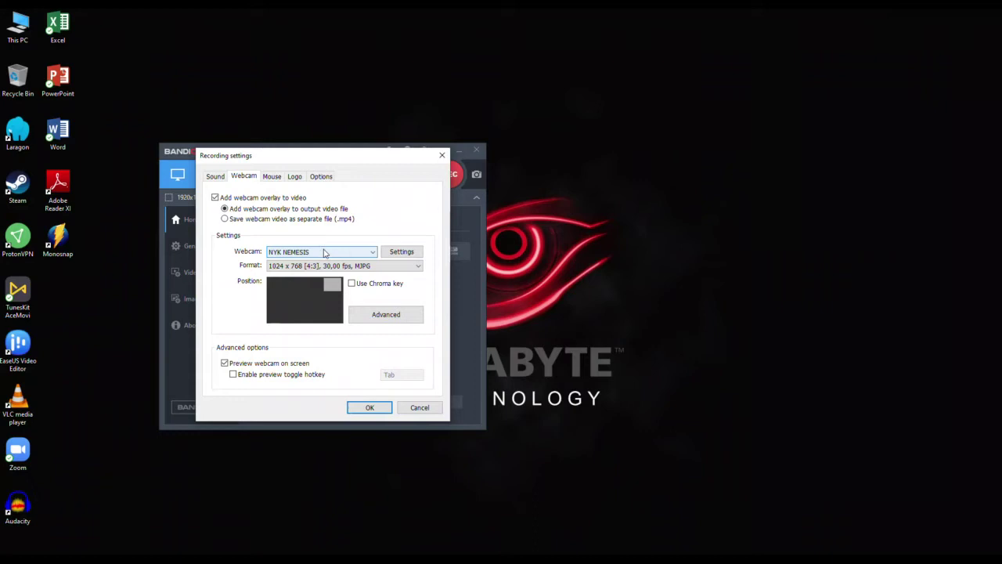
pyautogui.click(332, 306)
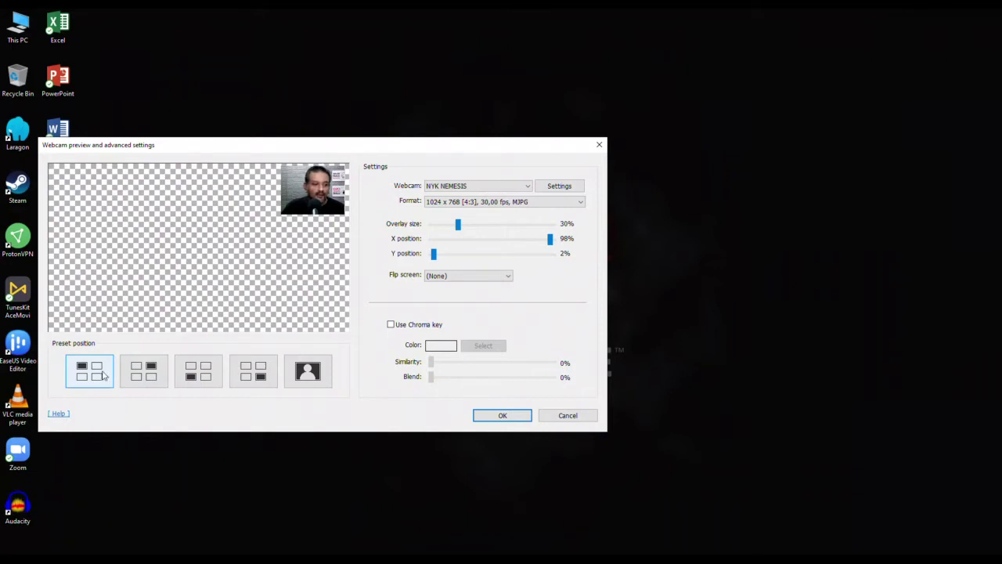
# Step: Try the webcam overlay's preset positions in all four corners and full size, and return it to the upper-right corner
pyautogui.click(104, 376)
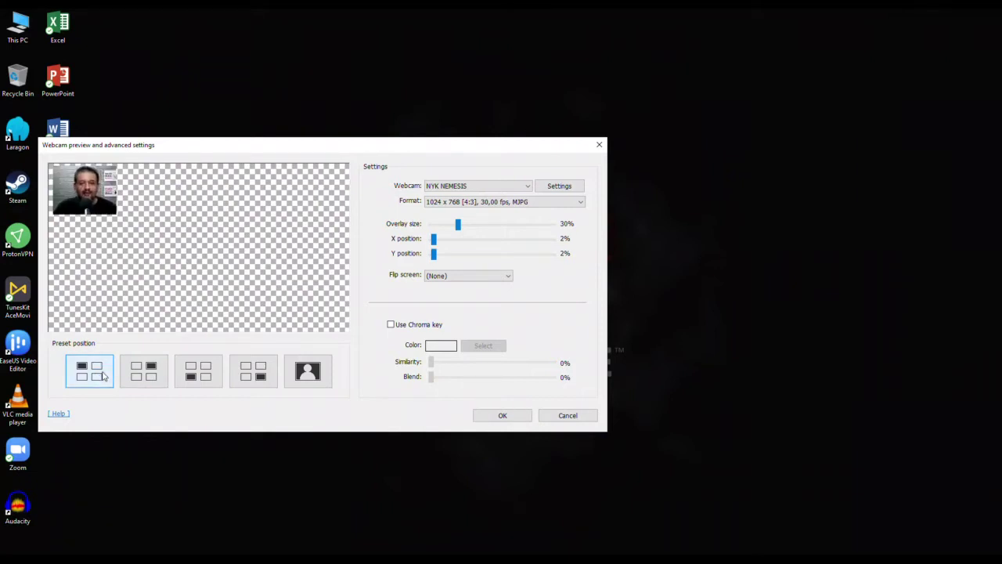
pyautogui.click(145, 378)
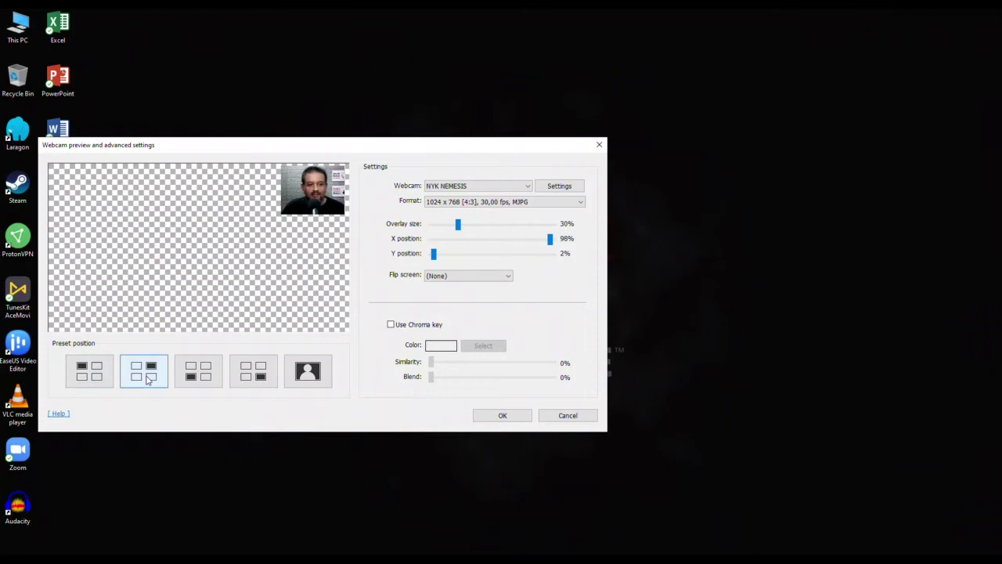
pyautogui.click(197, 379)
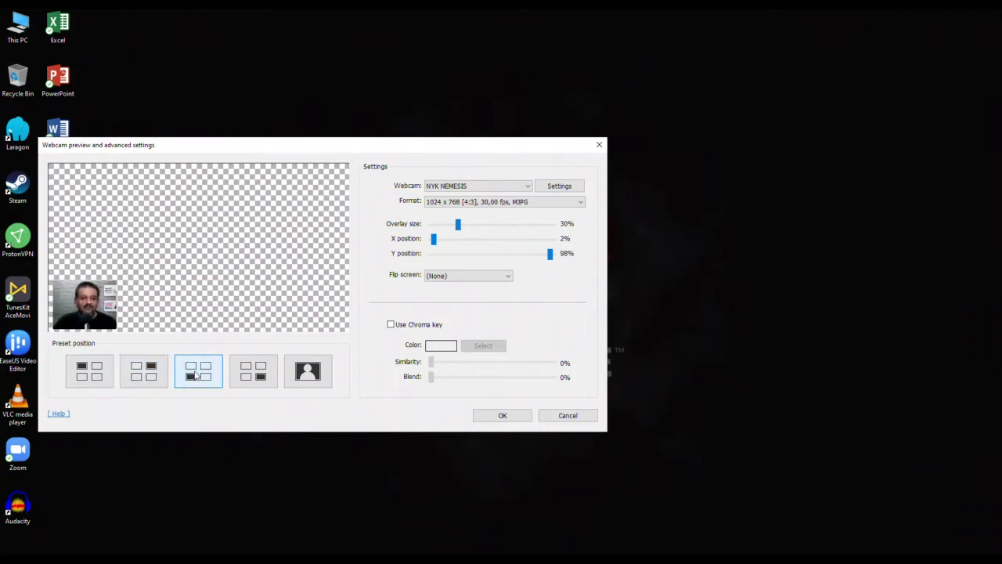
pyautogui.click(259, 379)
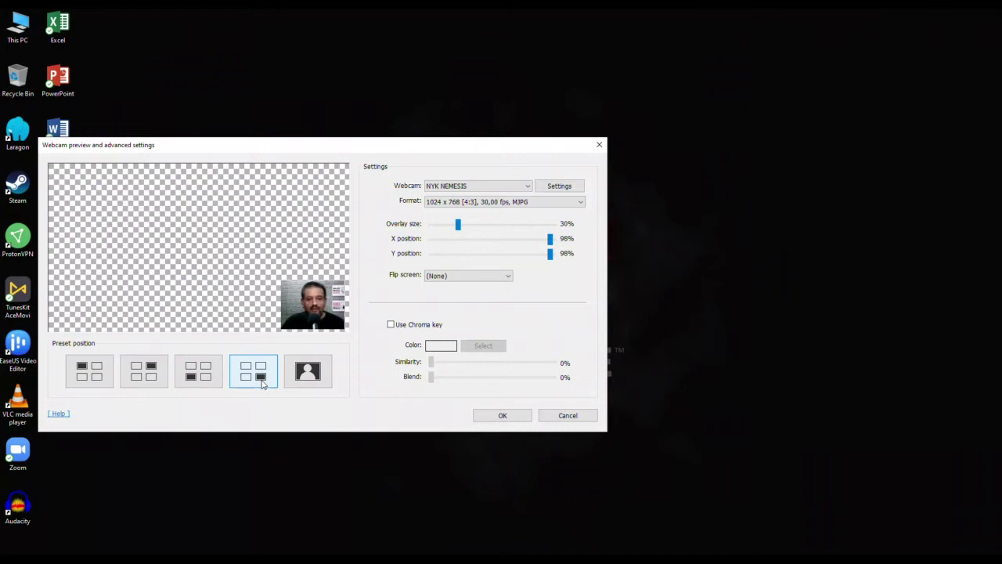
pyautogui.click(302, 377)
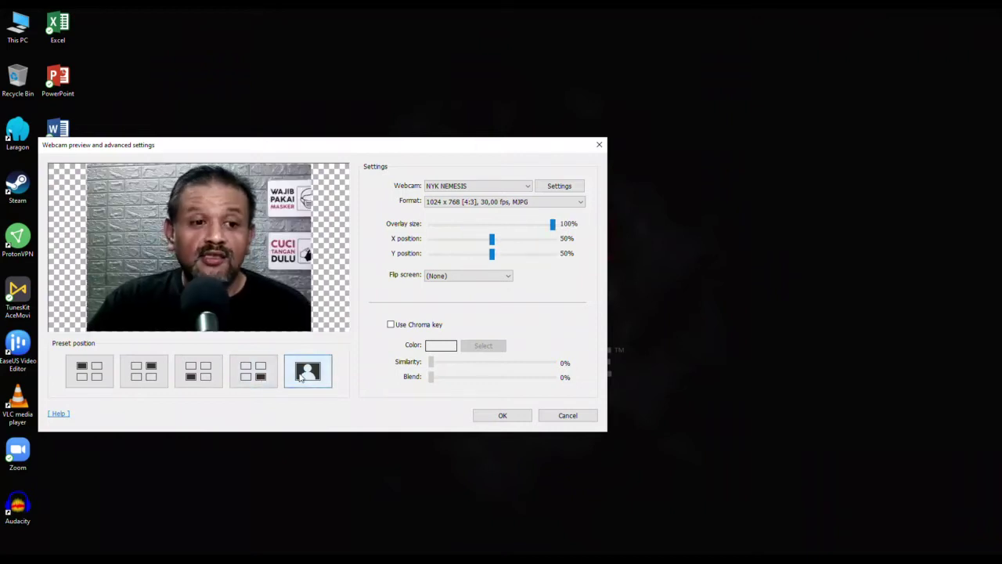
pyautogui.click(163, 378)
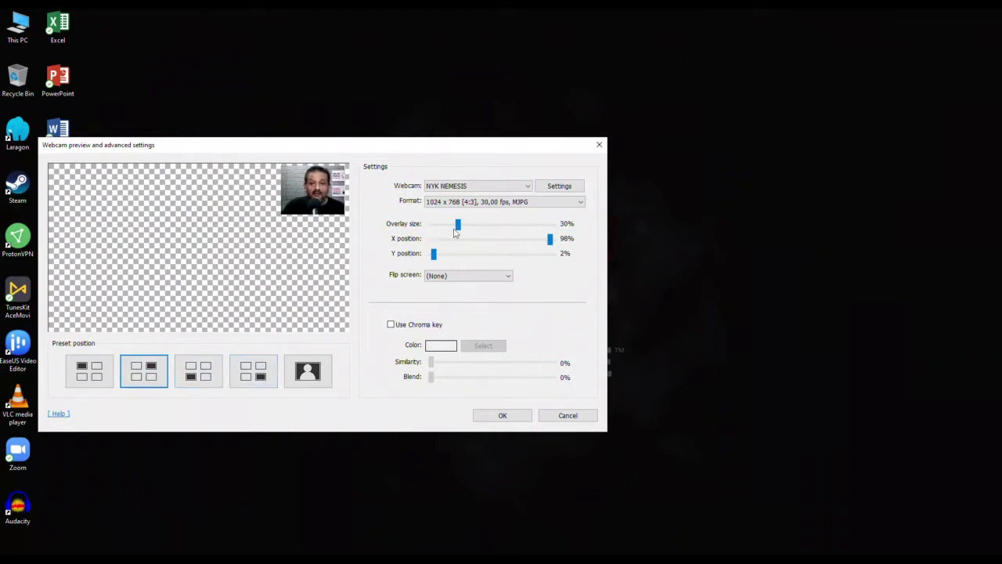
# Step: Set the webcam overlay size to 39%, its X position to 93% and its Y position to 7%
pyautogui.moveTo(458, 229); pyautogui.dragTo(470, 234)
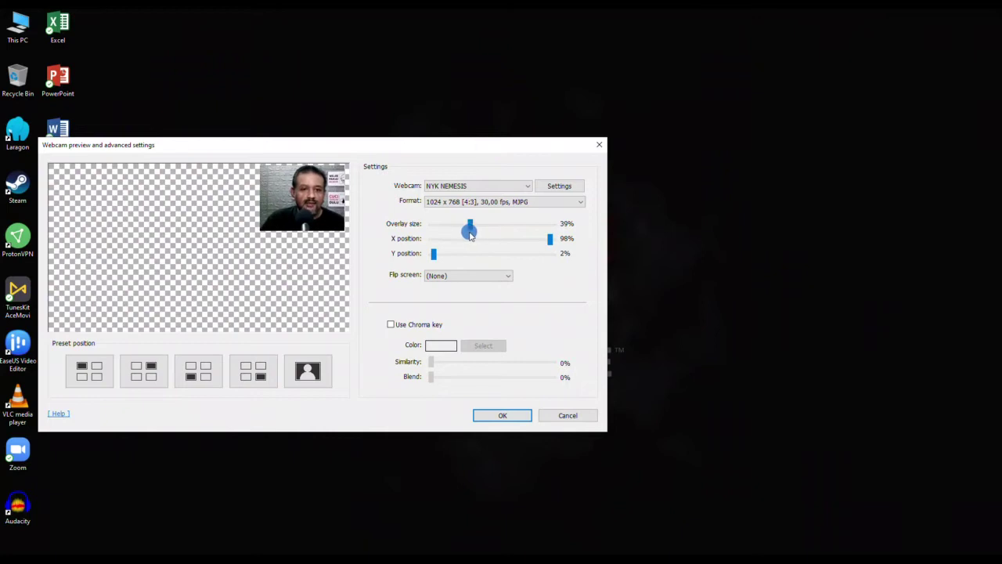
pyautogui.moveTo(550, 241); pyautogui.dragTo(551, 241)
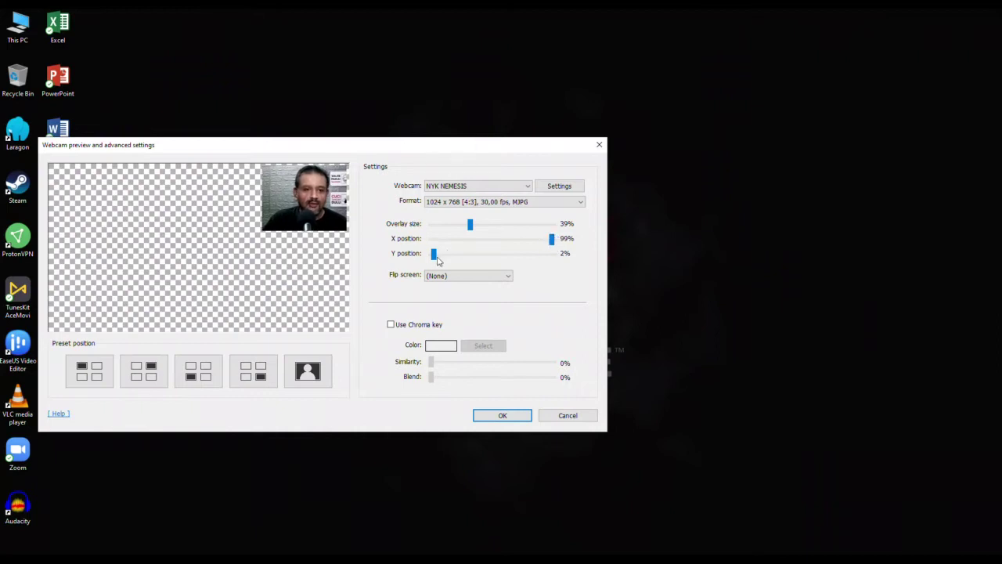
pyautogui.moveTo(433, 257); pyautogui.dragTo(442, 259)
pyautogui.moveTo(552, 239); pyautogui.dragTo(544, 239)
pyautogui.moveTo(444, 257); pyautogui.dragTo(443, 257)
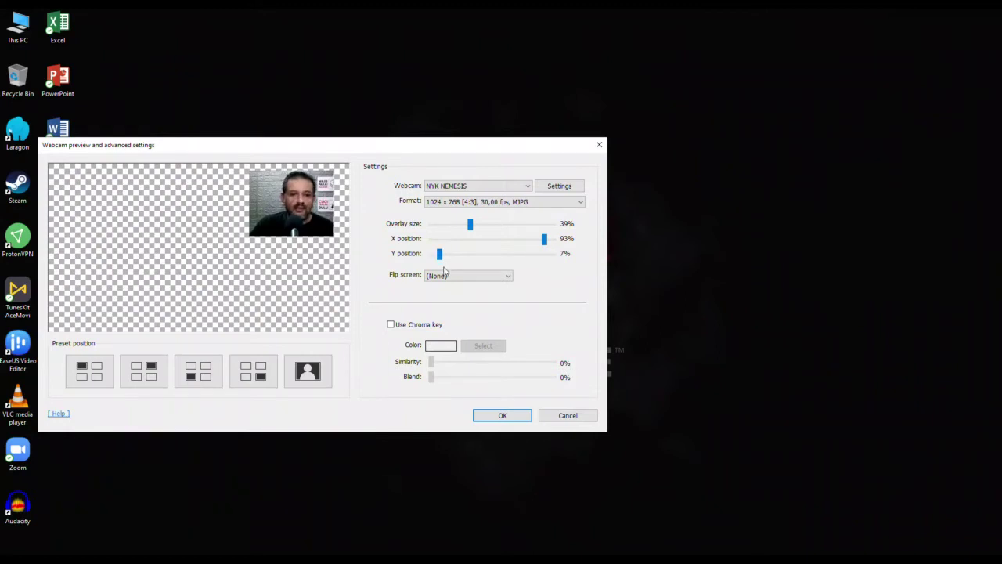
# Step: Try the Horizontal and Vertical flips on the webcam image, and set the flip back to (None)
pyautogui.click(501, 276)
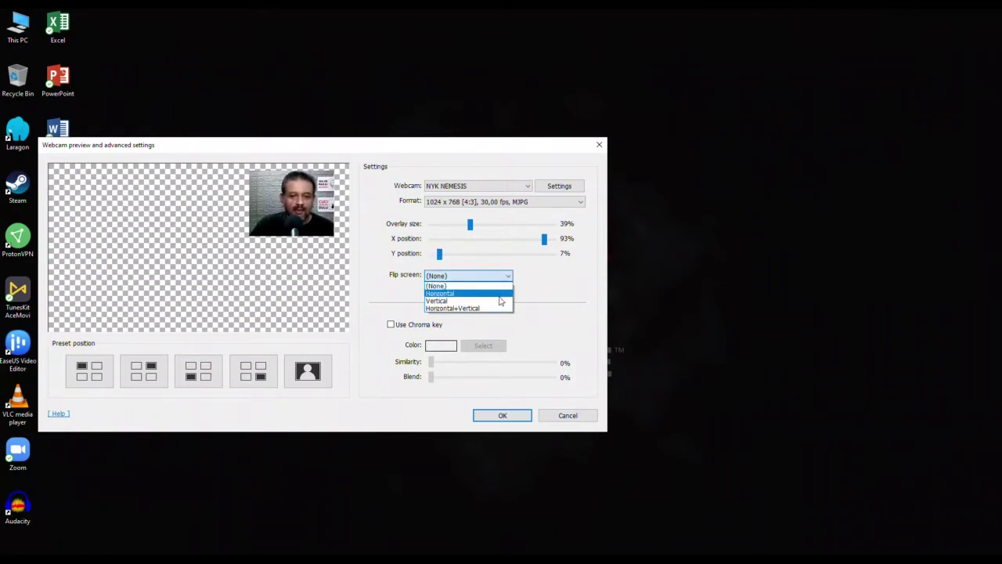
pyautogui.click(499, 295)
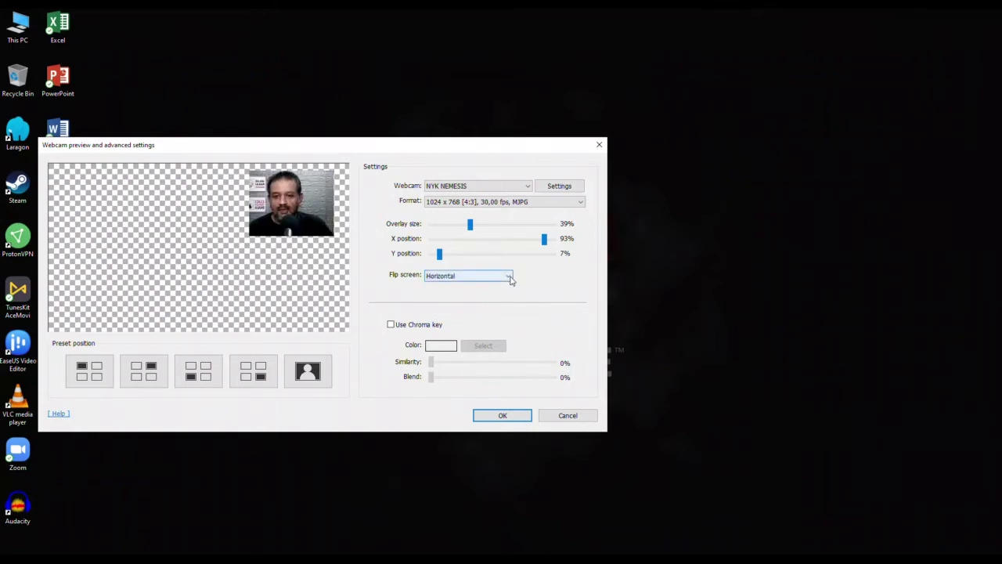
pyautogui.click(510, 278)
pyautogui.click(499, 302)
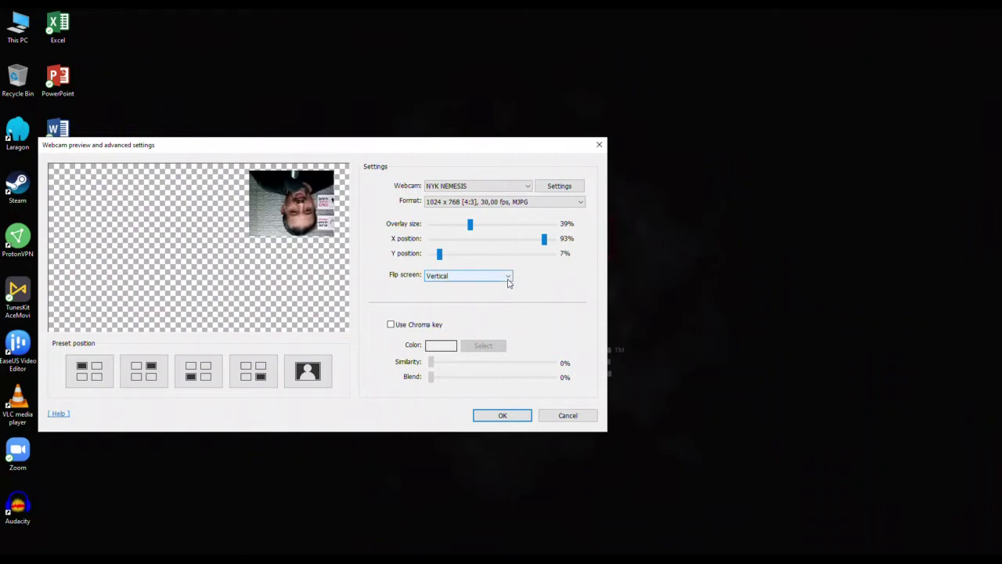
pyautogui.click(508, 280)
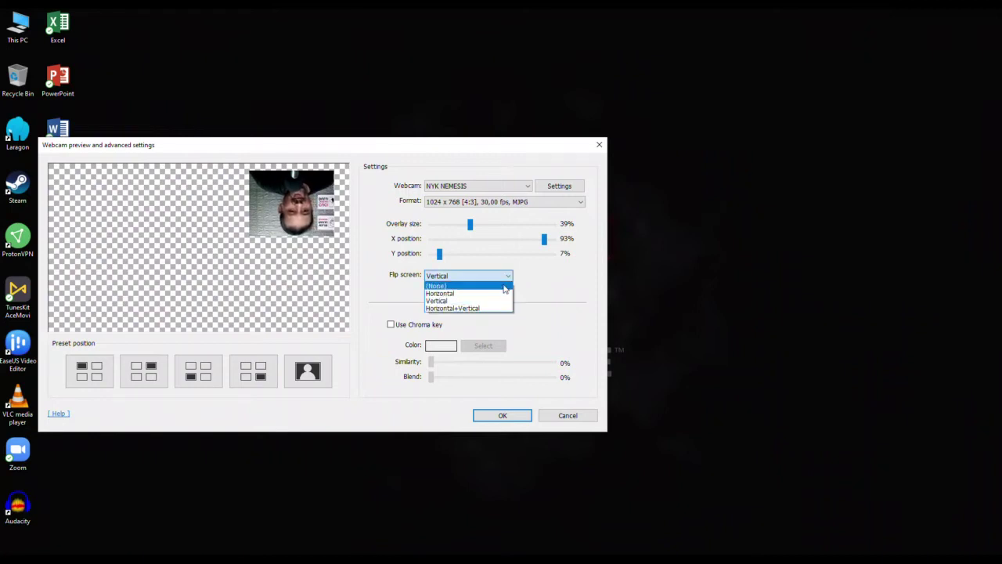
pyautogui.click(504, 287)
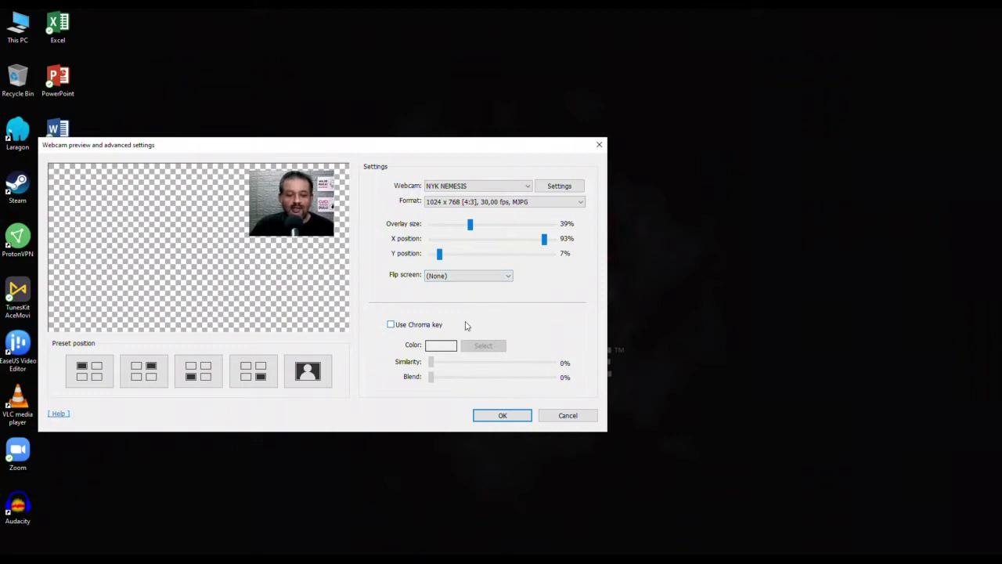
# Step: Turn the webcam's chroma key on and off again, and save the advanced webcam settings
pyautogui.click(429, 326)
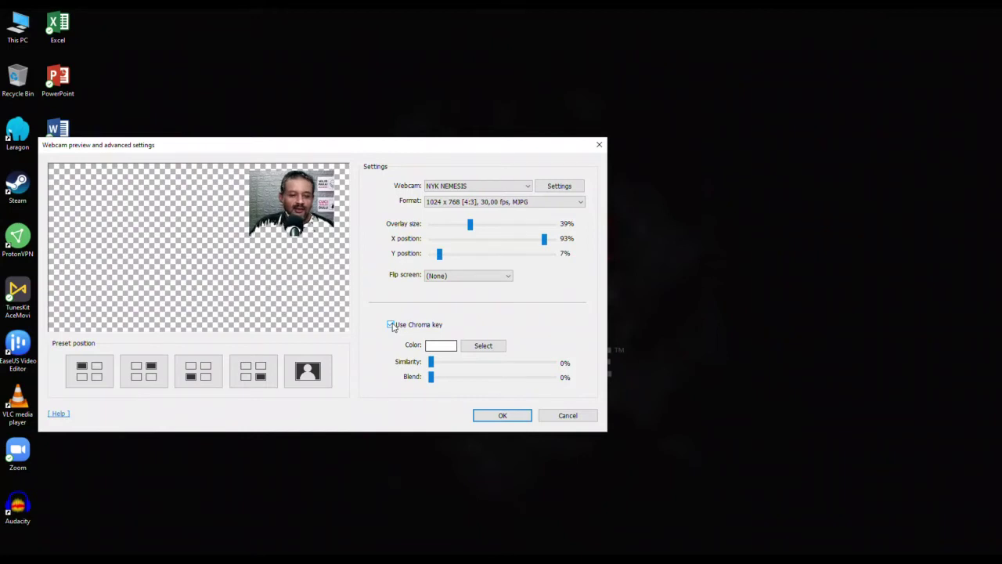
pyautogui.click(391, 325)
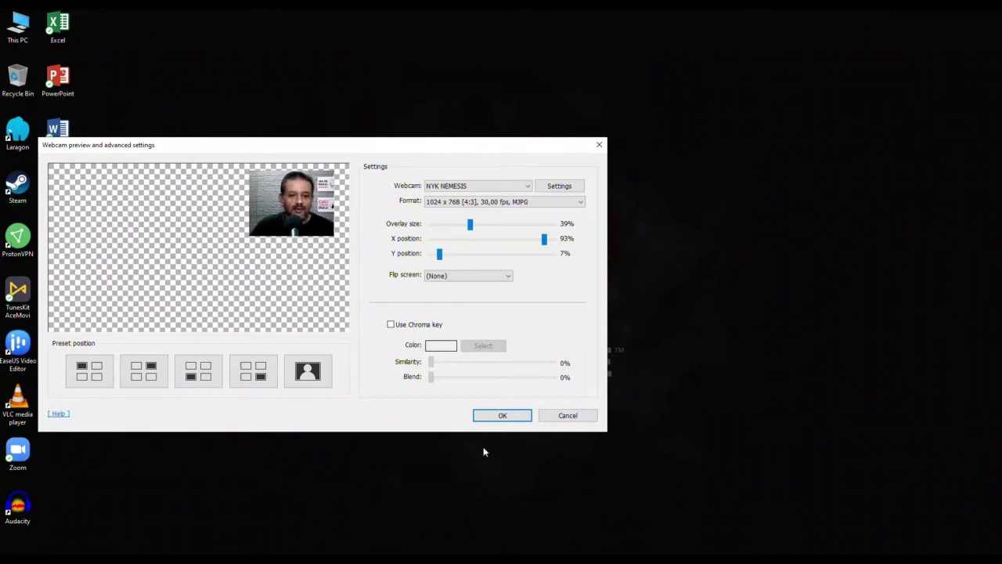
pyautogui.click(502, 416)
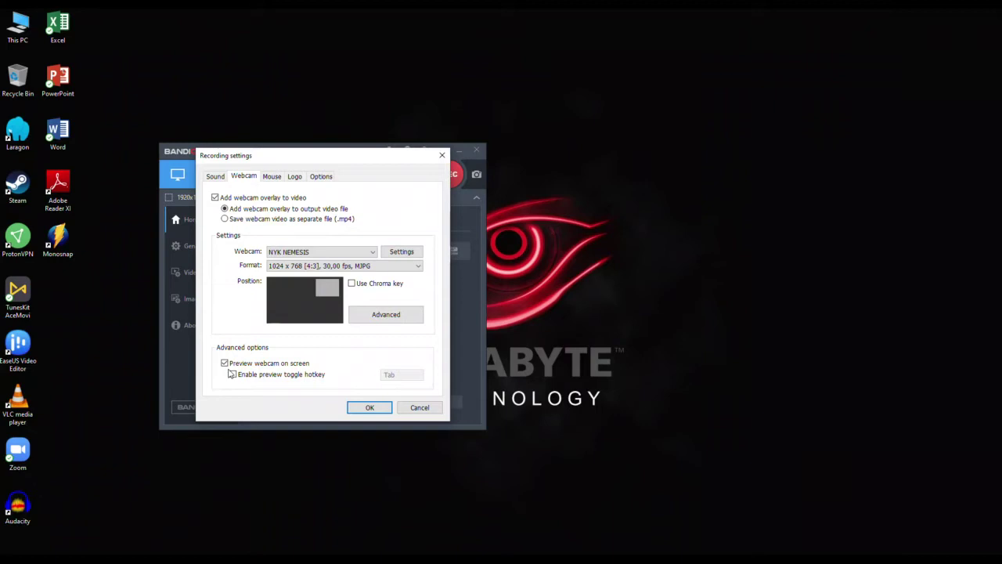
# Step: Toggle the on-screen webcam preview off and on again, and save the recording settings
pyautogui.click(225, 364)
pyautogui.click(225, 364)
pyautogui.click(364, 409)
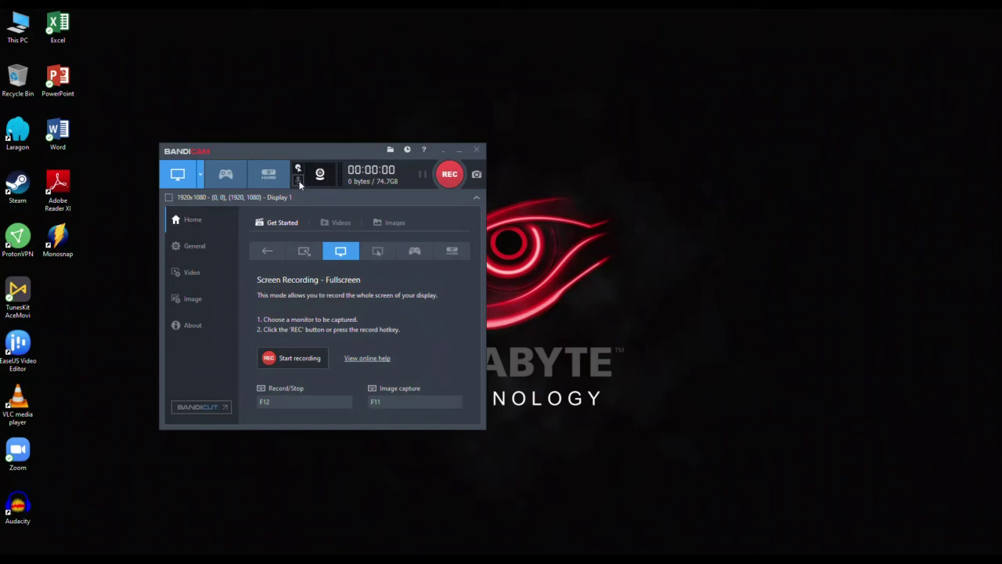
# Step: Set Microphone (USB Audio CODEC) as the primary sound device for recordings and save the settings
pyautogui.click(298, 179)
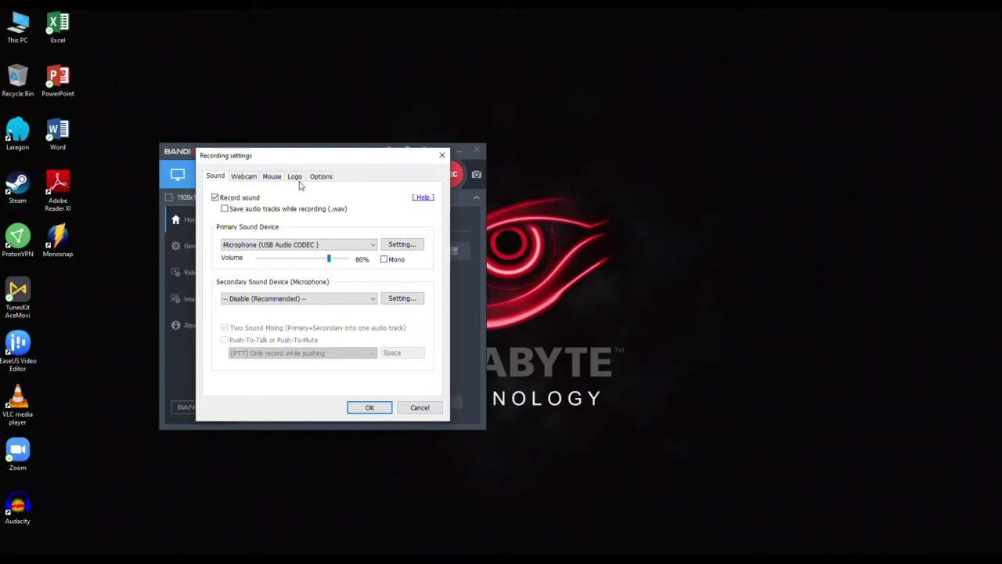
pyautogui.click(306, 245)
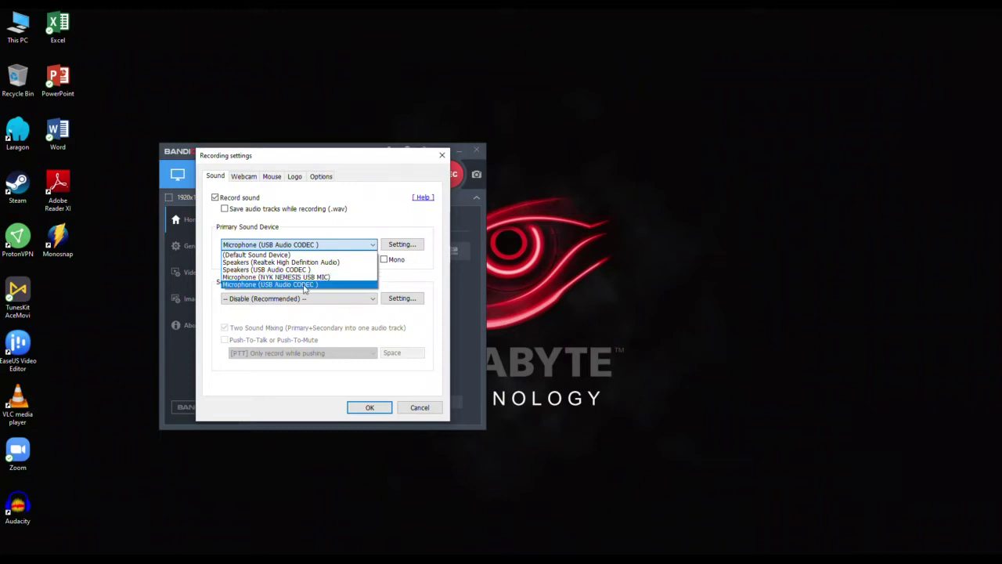
pyautogui.click(305, 284)
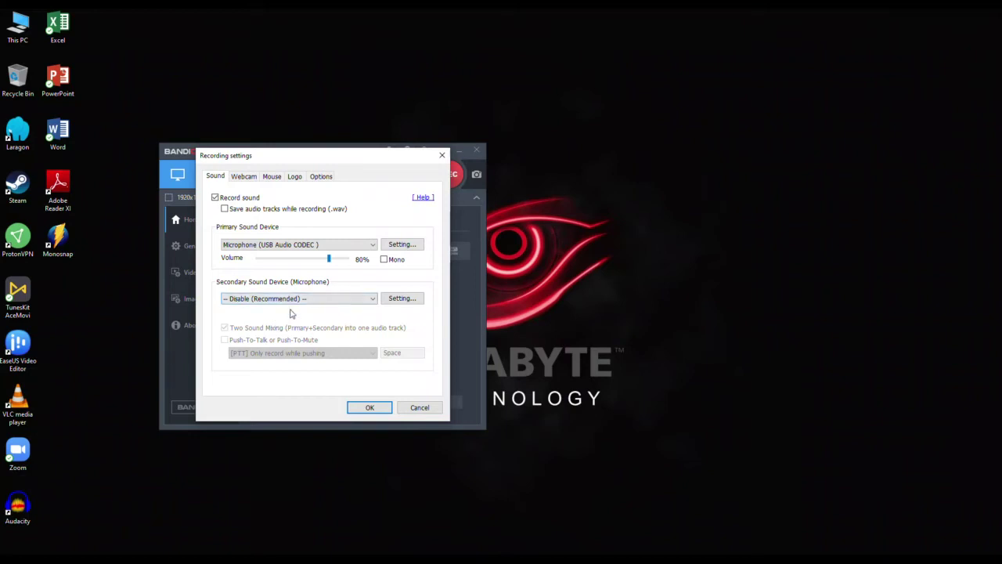
pyautogui.click(357, 412)
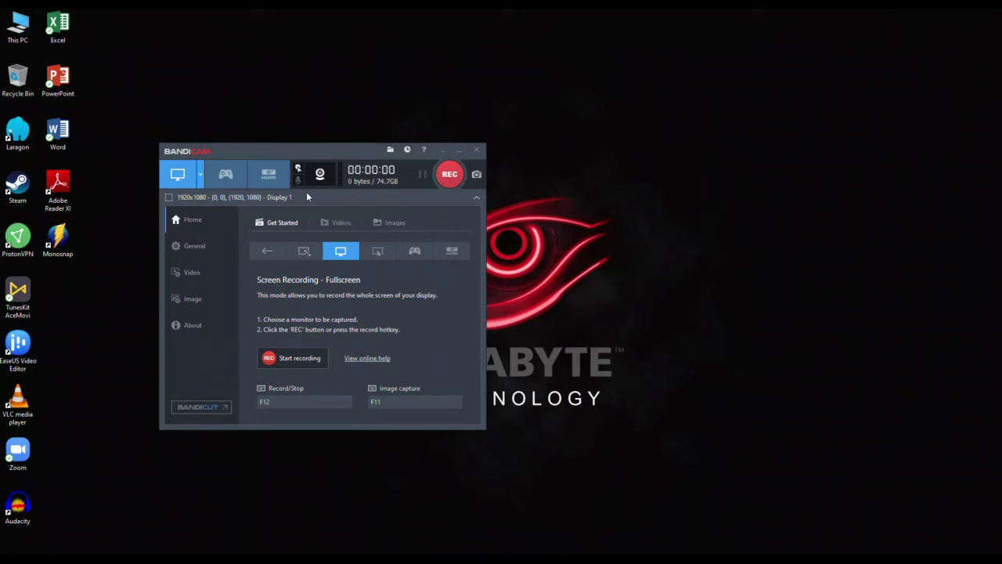
# Step: Open the mouse effect settings, try highlight sizes of 50% and 200%, and view the highlight color choices without picking one
pyautogui.click(298, 172)
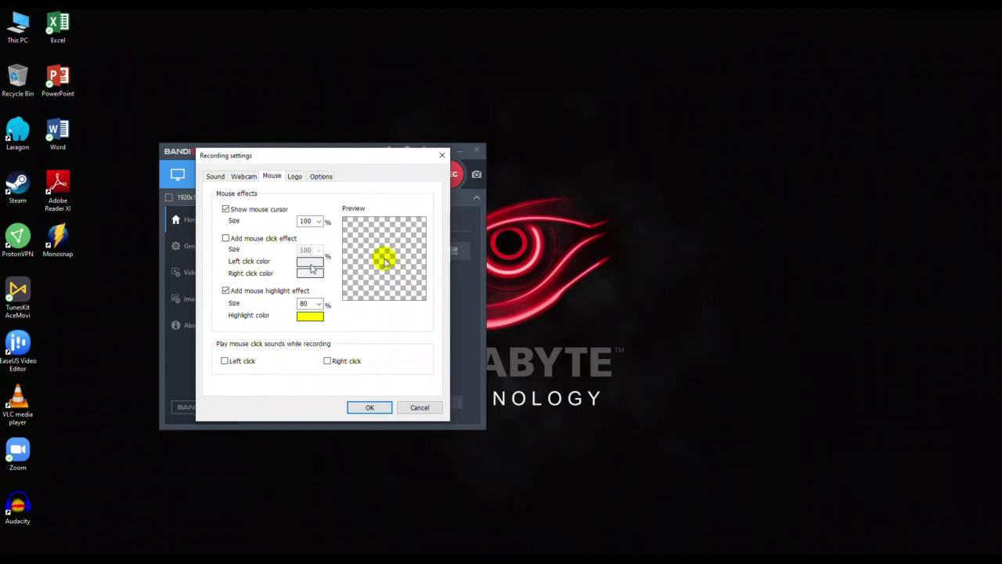
pyautogui.click(319, 304)
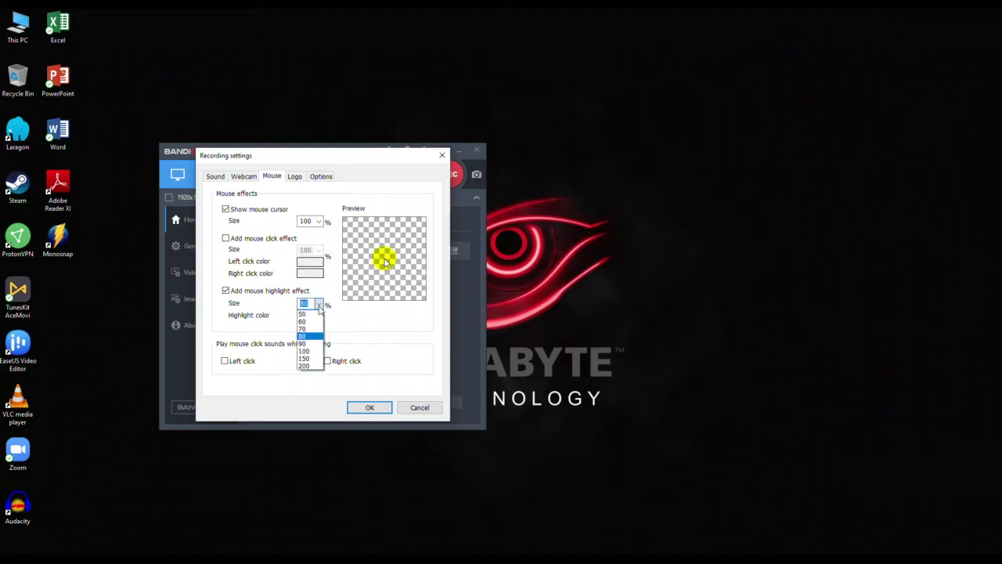
pyautogui.click(317, 314)
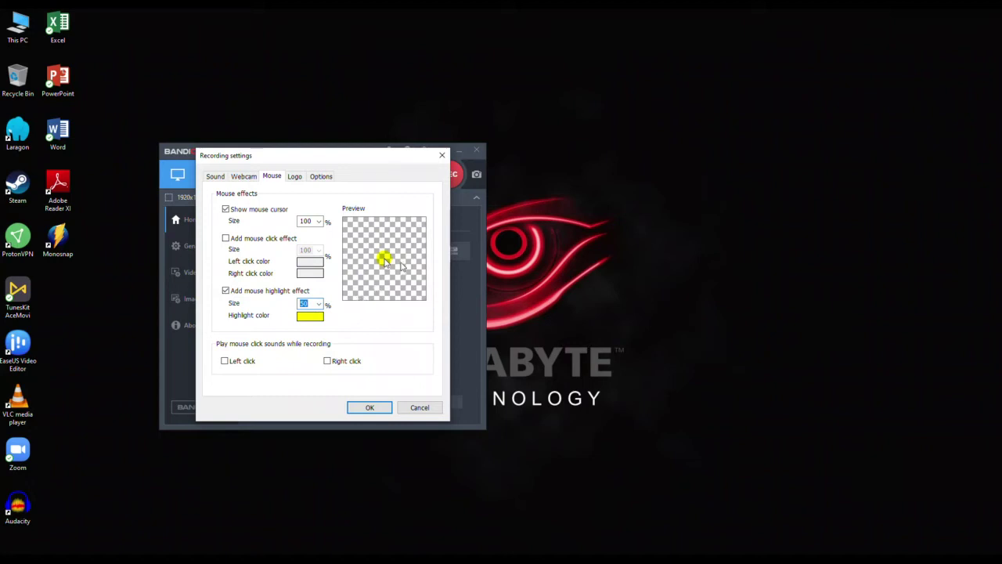
pyautogui.click(317, 304)
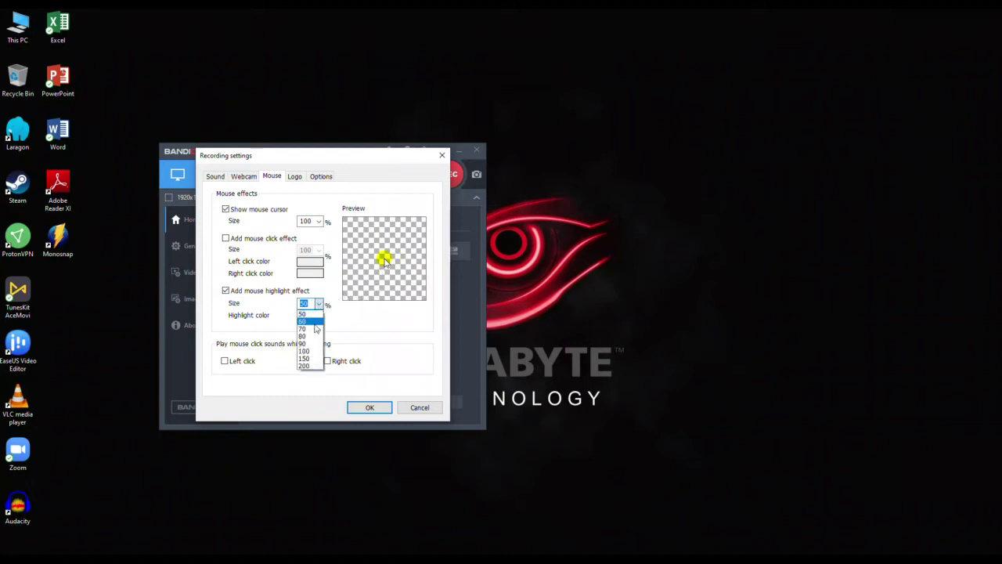
pyautogui.click(314, 366)
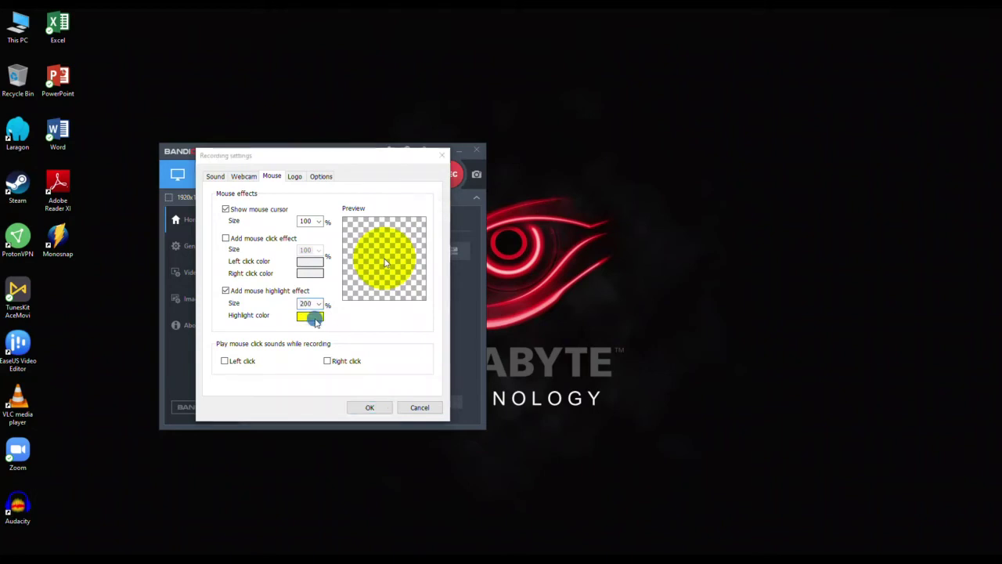
pyautogui.click(315, 317)
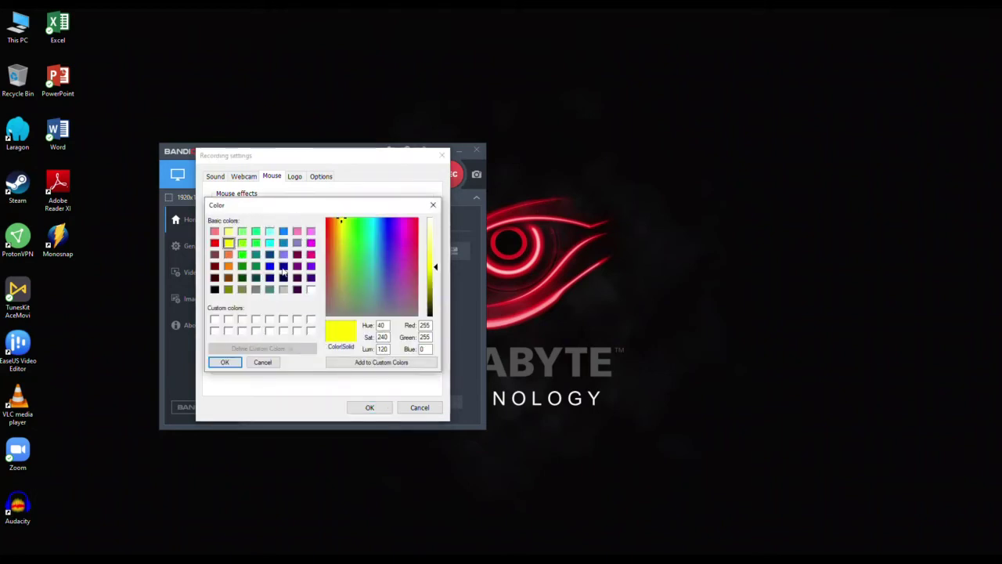
pyautogui.click(433, 205)
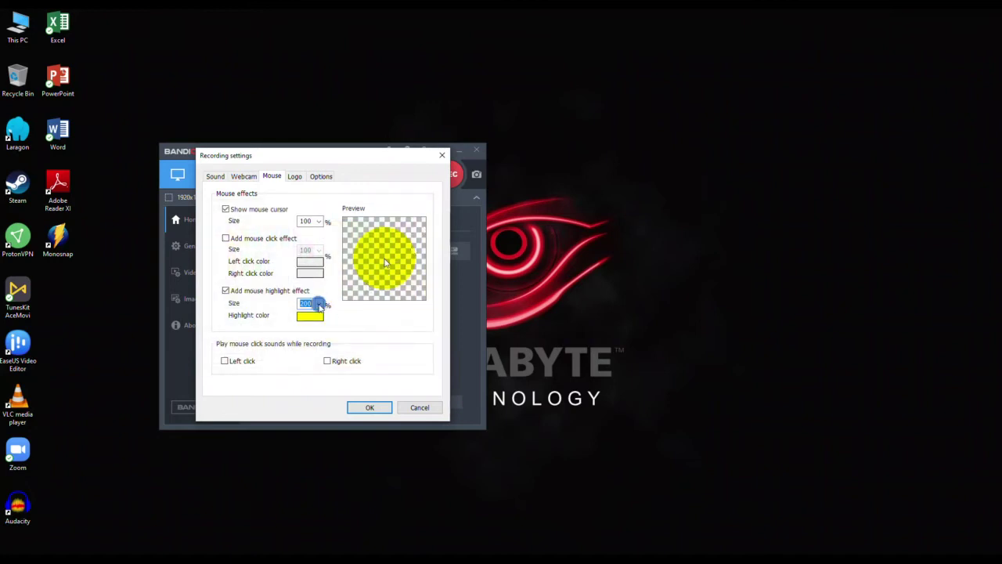
# Step: Set the mouse highlight size to 70% and save the recording settings
pyautogui.click(319, 303)
pyautogui.click(310, 329)
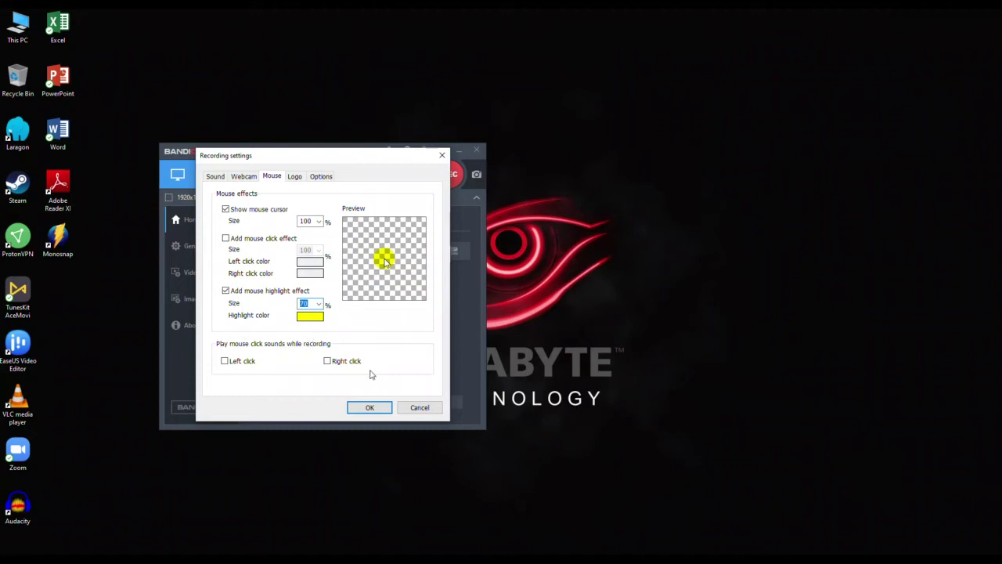
pyautogui.click(376, 411)
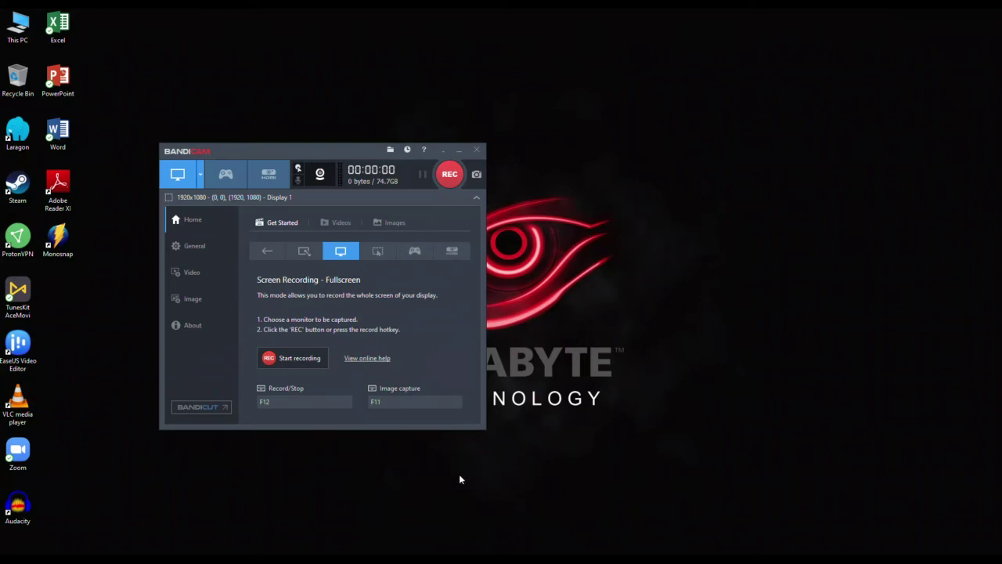
# Step: Switch to the PowerPoint presentation on KOMUNIKASI RESIKO UNTUK PENCEGAHAN COVID-19 and bring the Bandicam window in front of it
pyautogui.moveTo(426, 560)
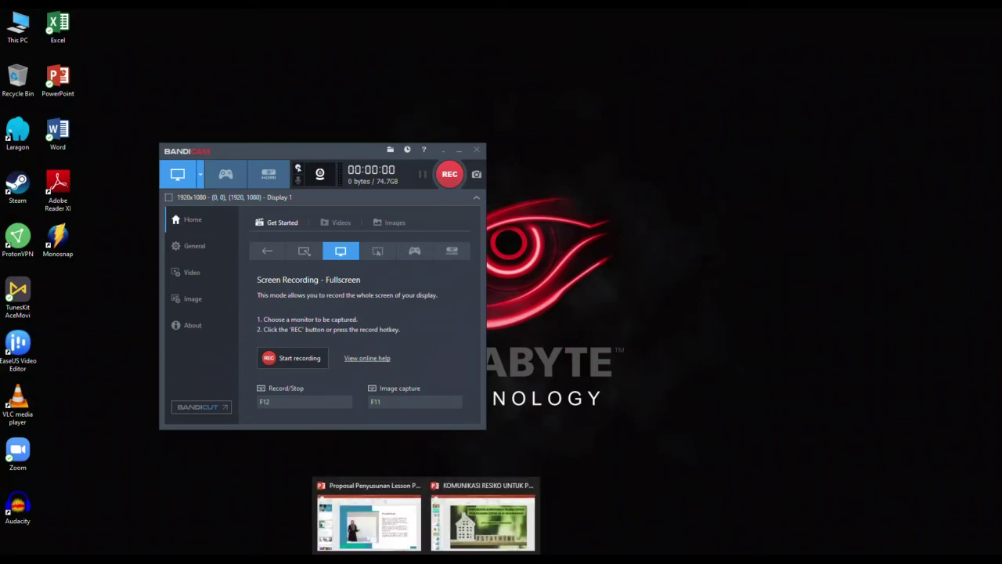
pyautogui.click(463, 530)
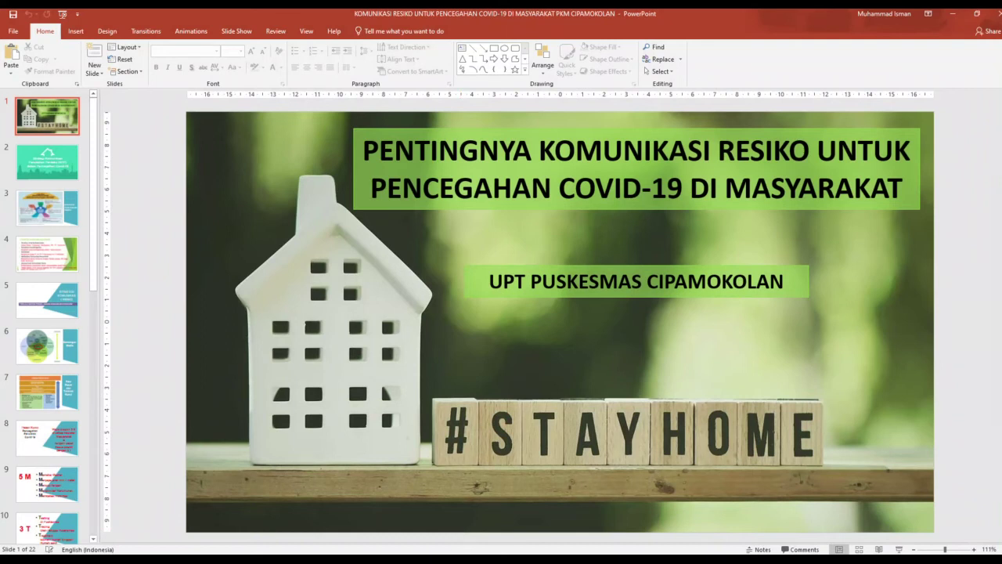
pyautogui.moveTo(452, 560)
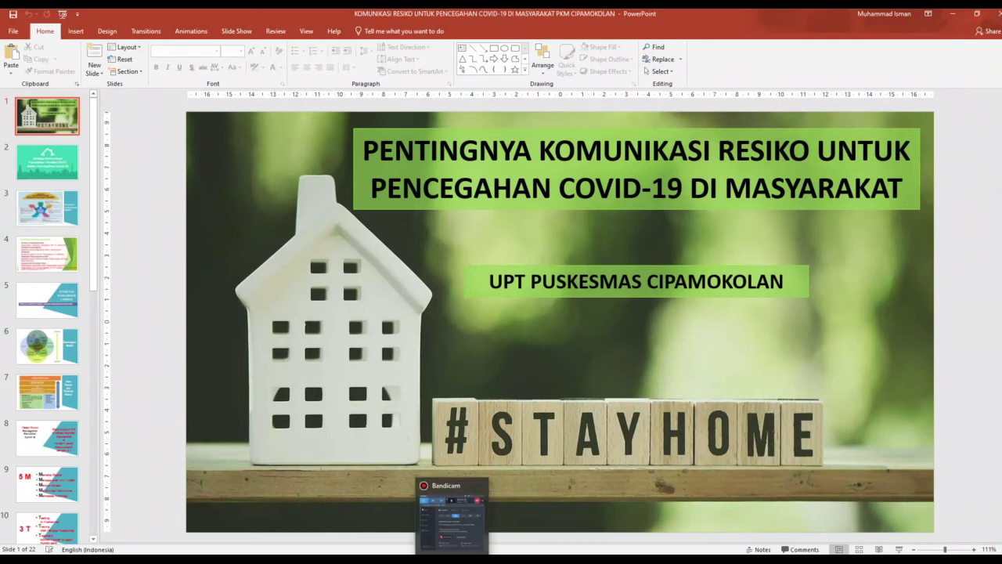
pyautogui.click(452, 517)
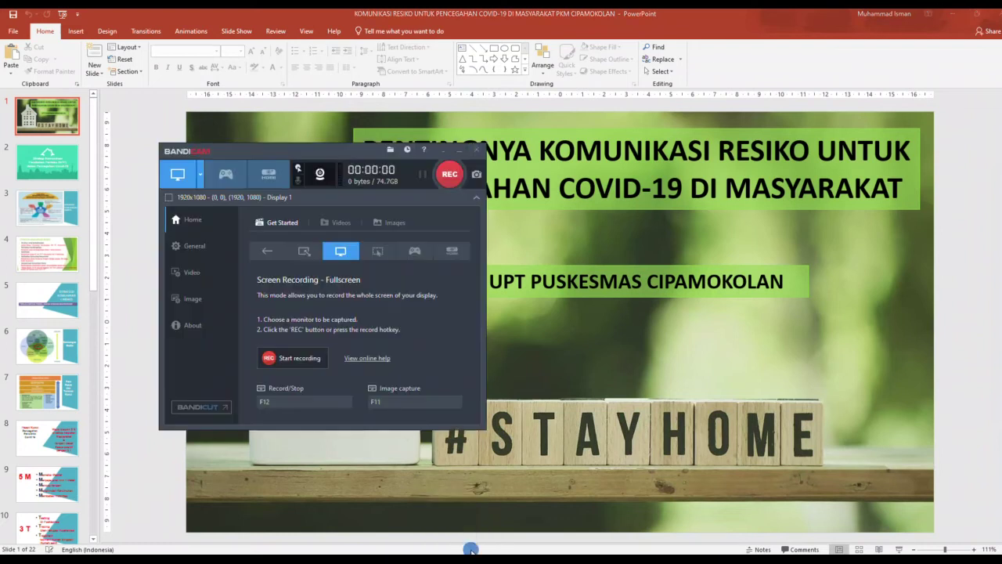
# Step: Preview the presentation's first slide as a full-screen slide show and return to the editing view
pyautogui.click(899, 550)
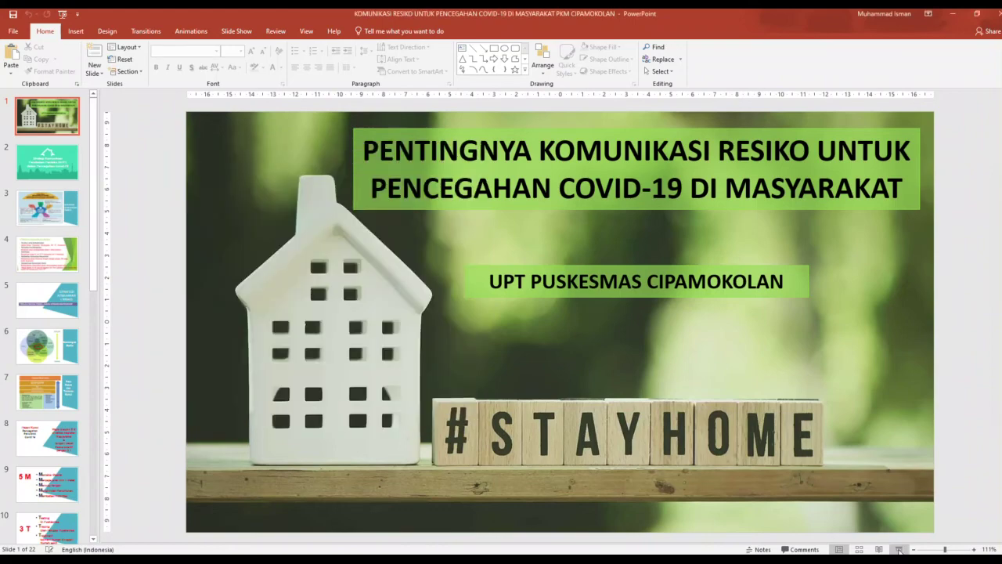
pyautogui.click(899, 550)
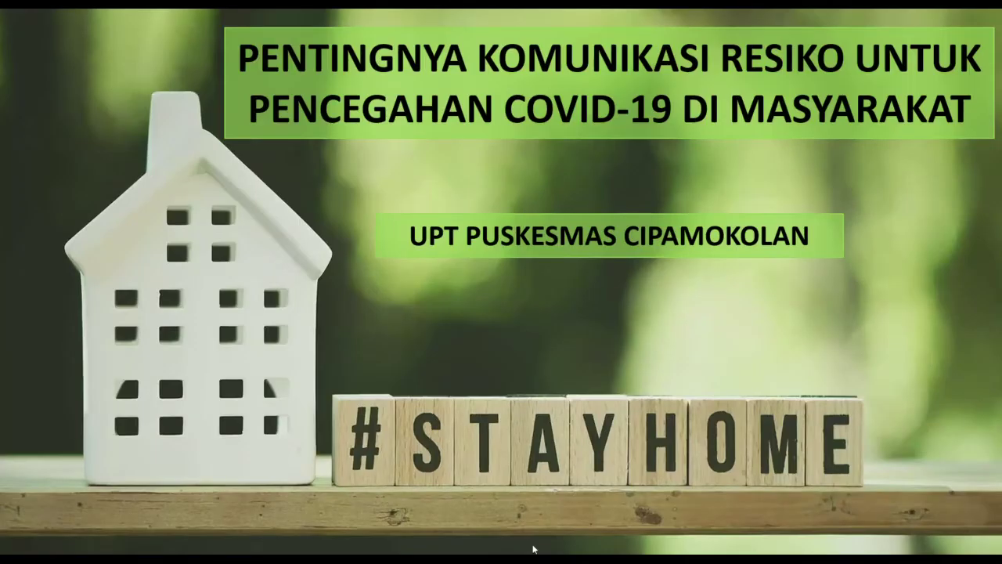
pyautogui.press('Escape')
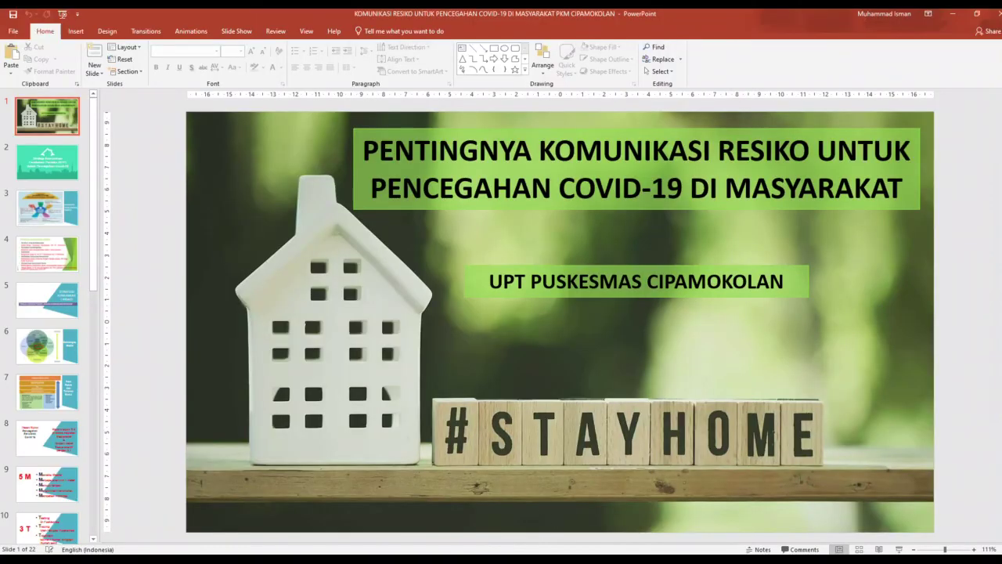
# Step: Start a full-screen recording in Bandicam, hide its window, and run the PowerPoint slide show from the first slide
pyautogui.click(453, 516)
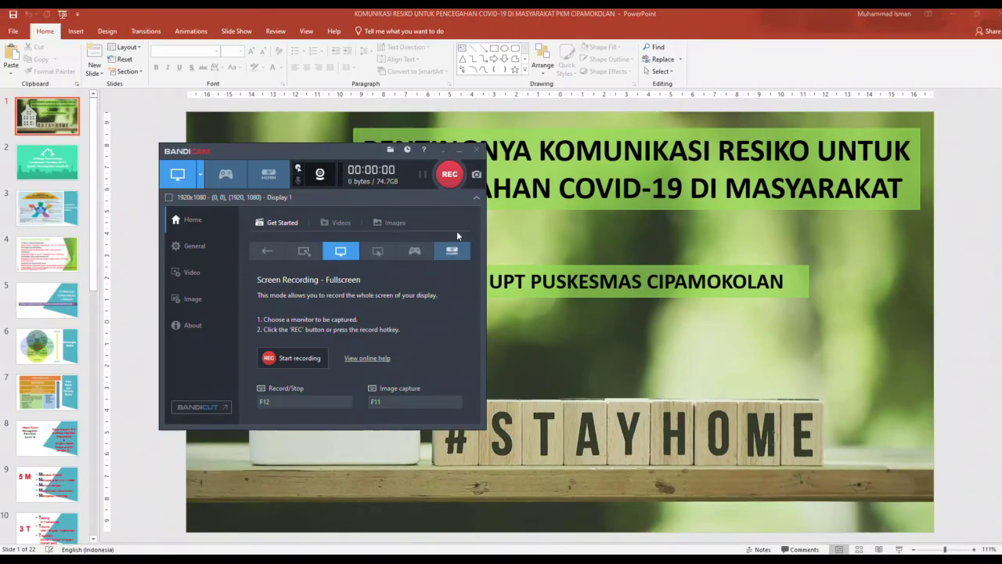
pyautogui.click(452, 178)
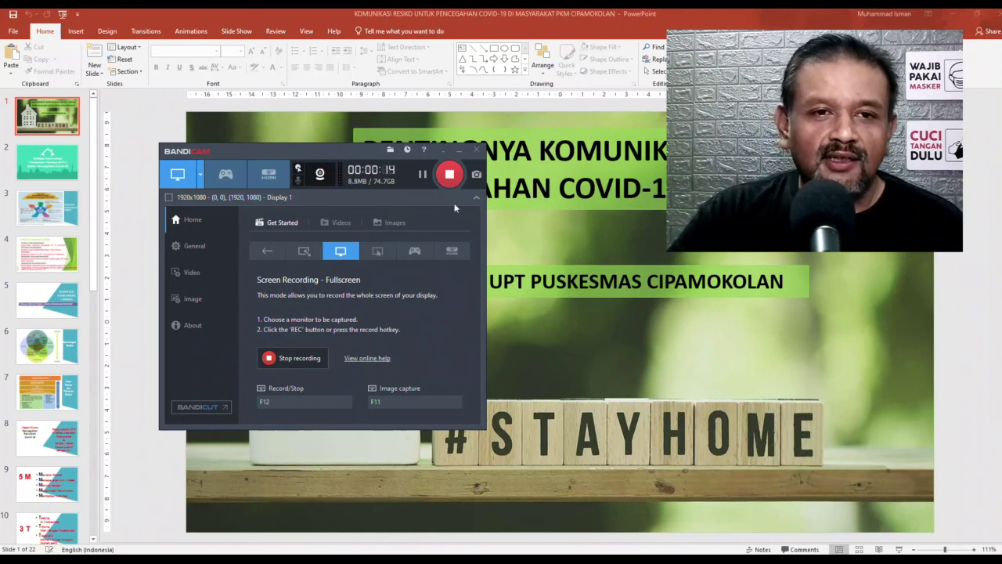
pyautogui.click(442, 150)
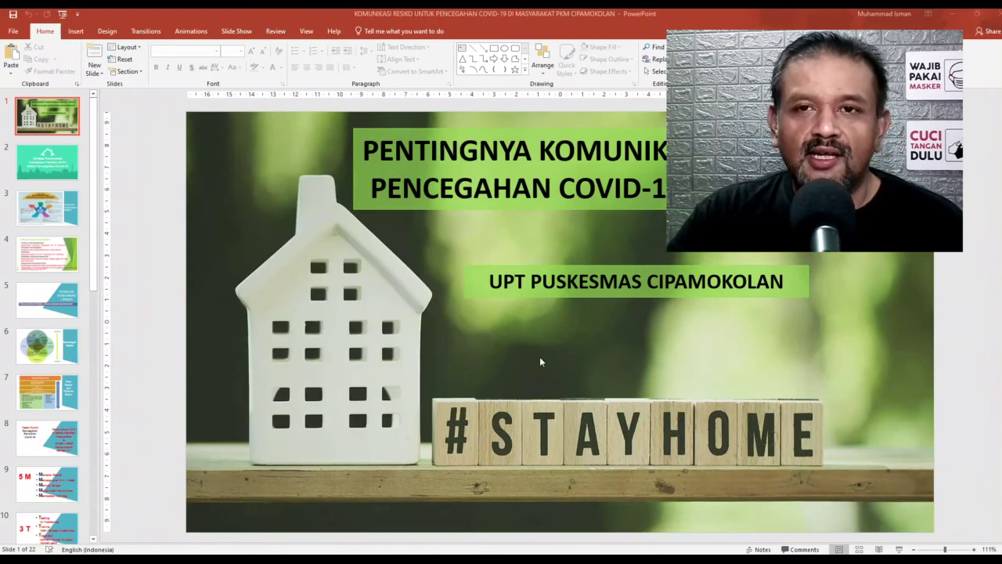
pyautogui.click(899, 549)
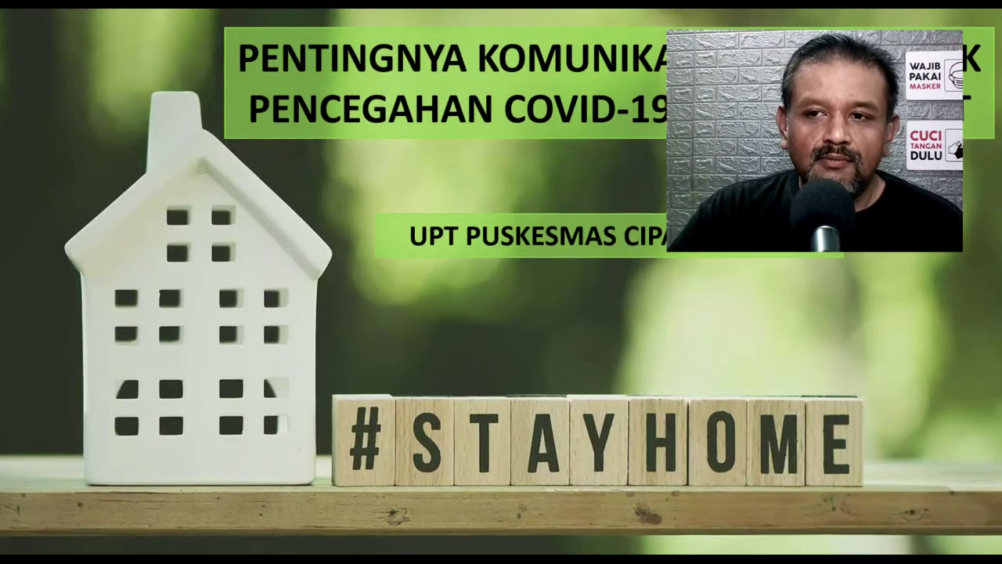